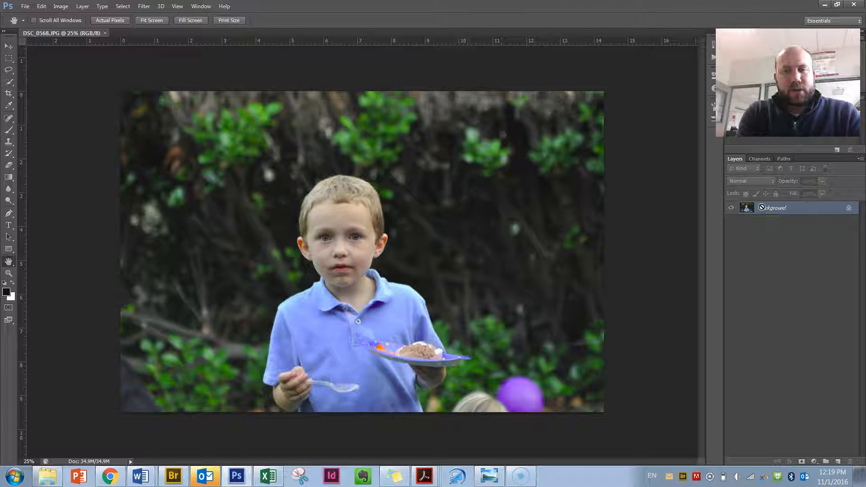
# Step: Duplicate the Background layer as a single copy named "Clone stamp layer", deleting the surplus Layer 1
pyautogui.hotkey('ctrl', 'j')
pyautogui.moveTo(766, 223); pyautogui.dragTo(838, 461)
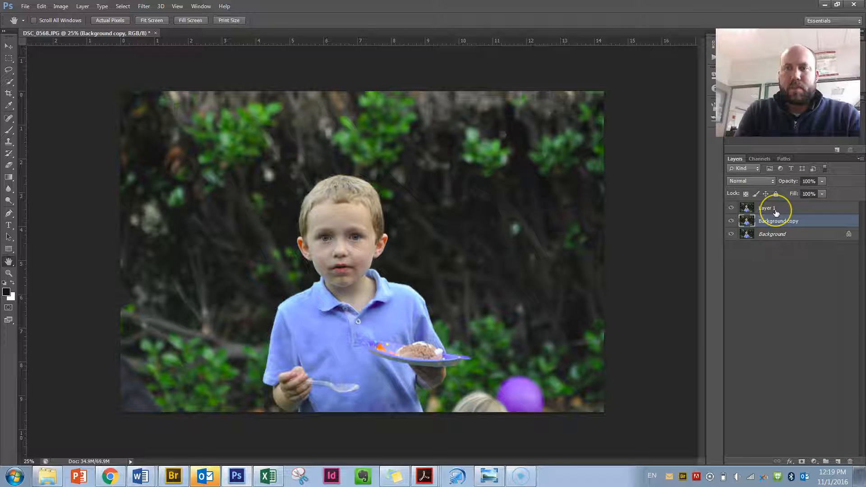
pyautogui.click(776, 212)
pyautogui.press('Delete')
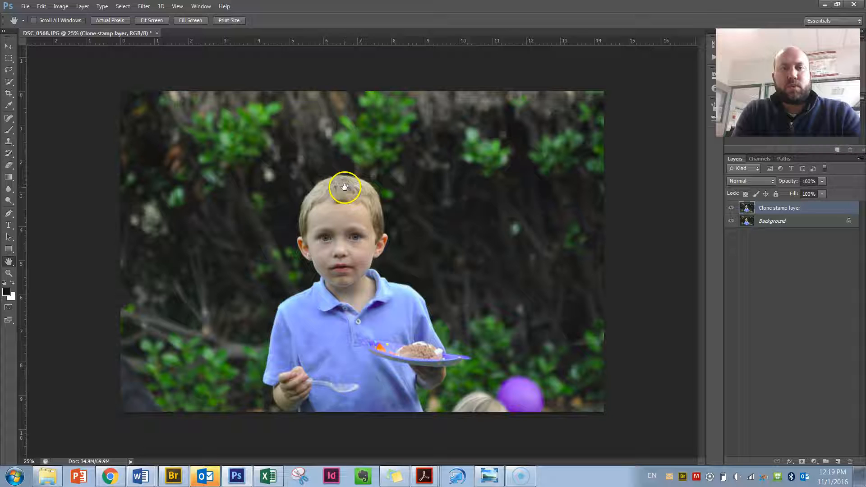
# Step: Activate the Clone Stamp tool and set its brush size to 900
pyautogui.press('s')
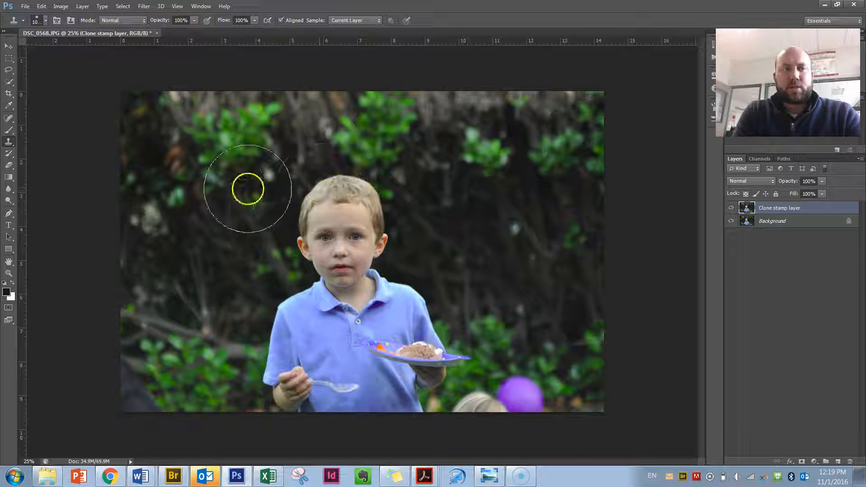
pyautogui.press('[')
pyautogui.press('[')
pyautogui.press('[')
pyautogui.press('[')
pyautogui.press('[')
pyautogui.press(']')
pyautogui.press(']')
pyautogui.press(']')
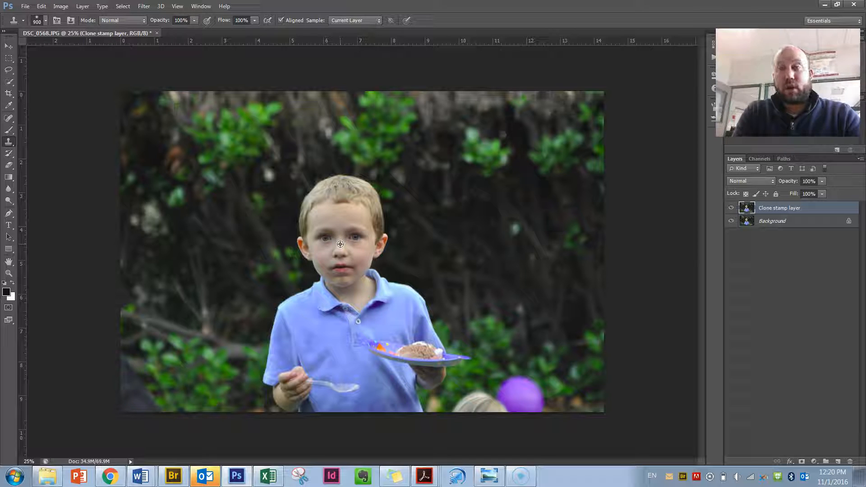
# Step: Sample the boy's face as the clone source and add an empty layer named "Copied layer"
pyautogui.moveTo(341, 244)
pyautogui.mouseDown()
pyautogui.moveTo(383, 234)
pyautogui.moveTo(491, 237)
pyautogui.moveTo(489, 245)
pyautogui.moveTo(521, 229)
pyautogui.moveTo(489, 228)
pyautogui.moveTo(473, 241)
pyautogui.moveTo(544, 222)
pyautogui.moveTo(479, 268)
pyautogui.moveTo(497, 209)
pyautogui.mouseUp()
pyautogui.hotkey('ctrl', 'z')
pyautogui.click(838, 462)
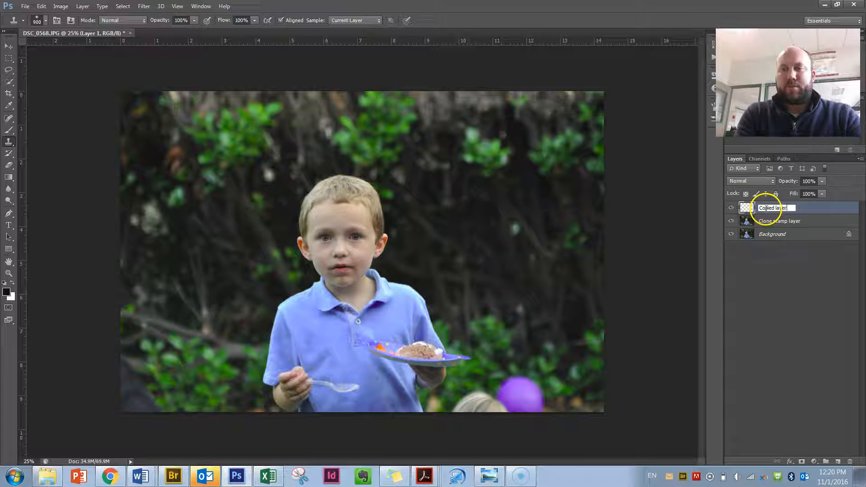
pyautogui.press('Return')
# Step: Clone the boy from head to plate onto Copied layer, over the hedge to the right of the original
pyautogui.moveTo(532, 239)
pyautogui.mouseDown()
pyautogui.moveTo(493, 216)
pyautogui.moveTo(478, 225)
pyautogui.mouseUp()
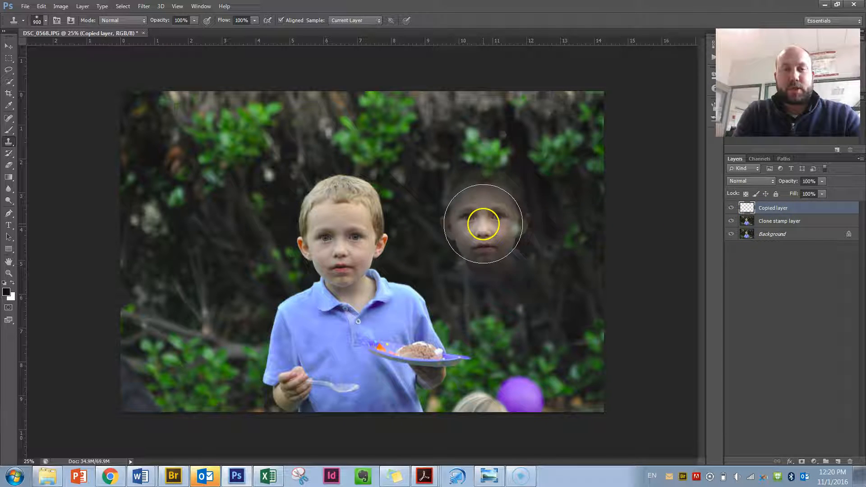
pyautogui.moveTo(498, 231)
pyautogui.mouseDown()
pyautogui.moveTo(462, 246)
pyautogui.moveTo(496, 243)
pyautogui.mouseUp()
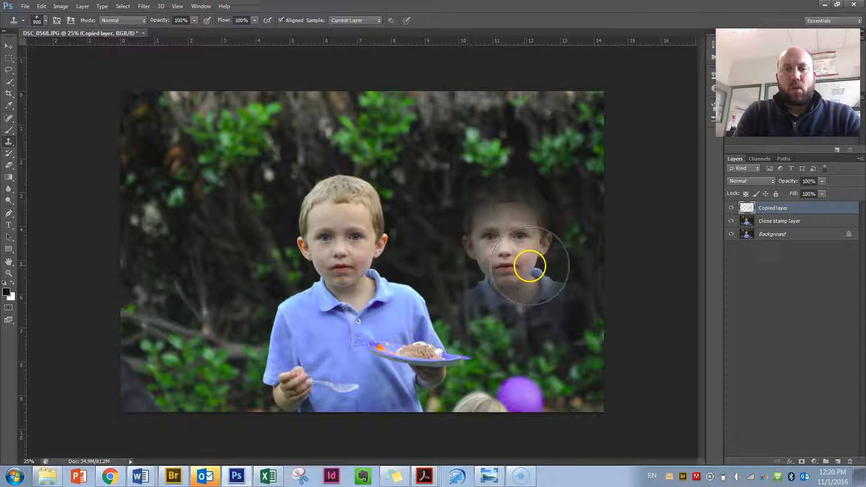
pyautogui.click(508, 237)
pyautogui.click(508, 236)
pyautogui.click(508, 237)
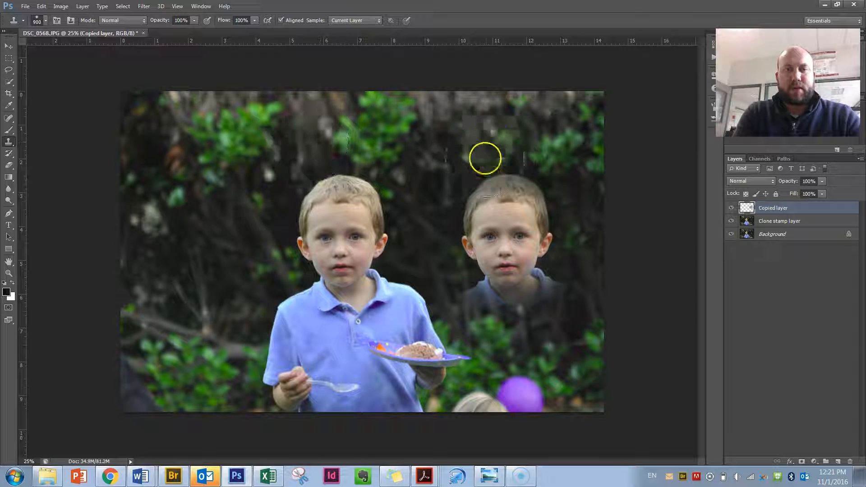
pyautogui.moveTo(505, 332)
pyautogui.mouseDown()
pyautogui.moveTo(516, 344)
pyautogui.moveTo(518, 325)
pyautogui.moveTo(476, 334)
pyautogui.moveTo(465, 321)
pyautogui.mouseUp()
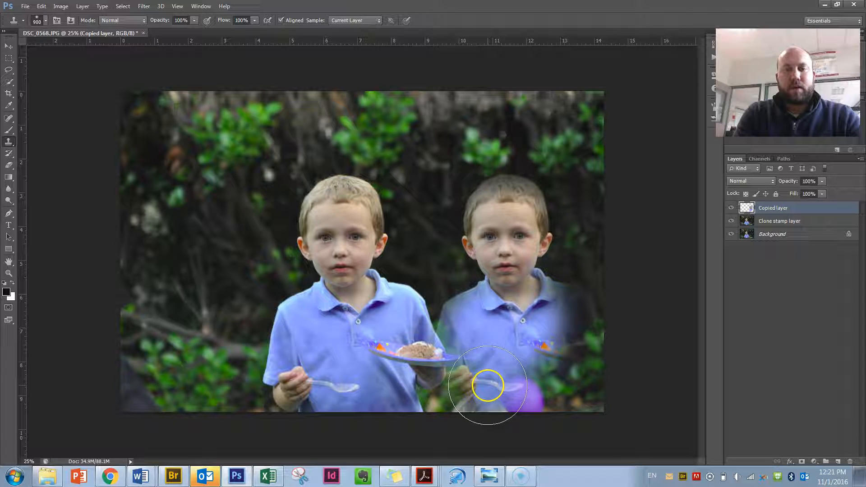
pyautogui.moveTo(487, 386)
pyautogui.mouseDown()
pyautogui.moveTo(585, 408)
pyautogui.moveTo(578, 343)
pyautogui.moveTo(563, 375)
pyautogui.mouseUp()
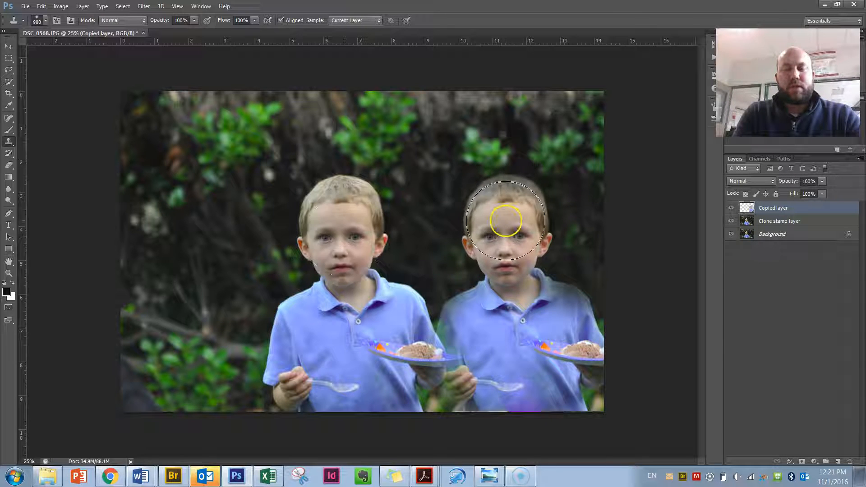
# Step: Sample the boy's face from Clone stamp layer and paint a second clone to his left on Copied layer
pyautogui.moveTo(329, 209)
pyautogui.mouseDown()
pyautogui.moveTo(334, 245)
pyautogui.moveTo(348, 237)
pyautogui.mouseUp()
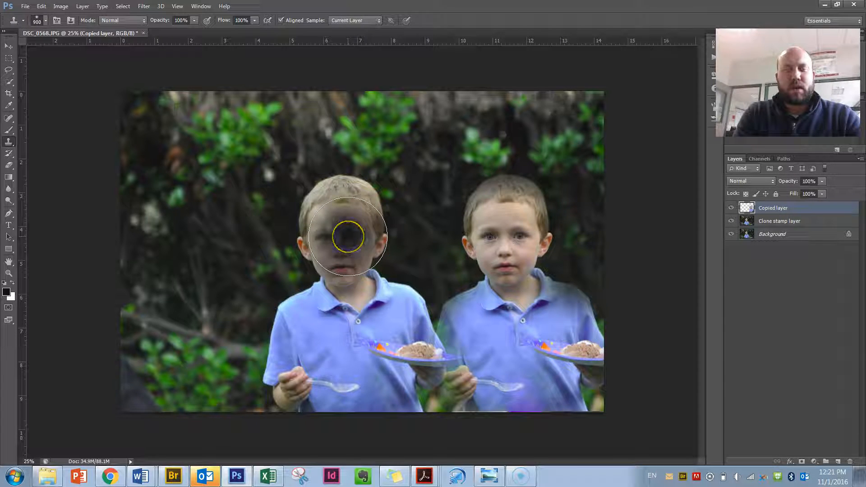
pyautogui.click(782, 222)
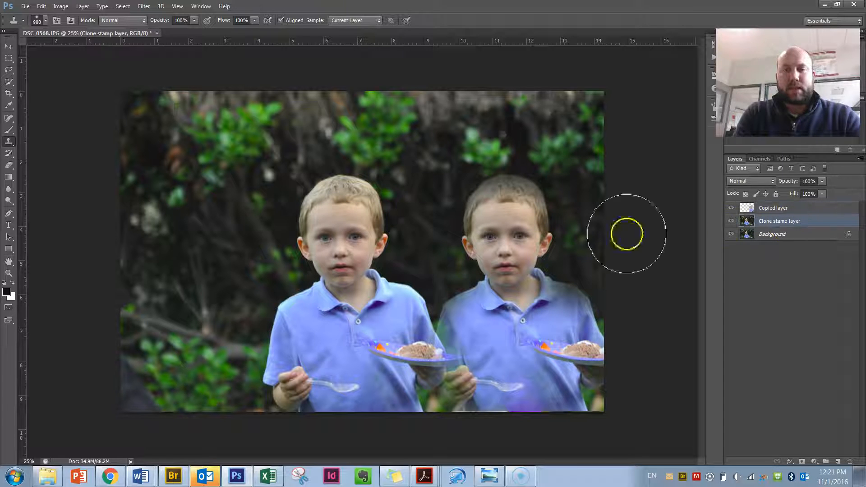
pyautogui.keyDown('alt'); pyautogui.click(341, 235); pyautogui.keyUp('alt')
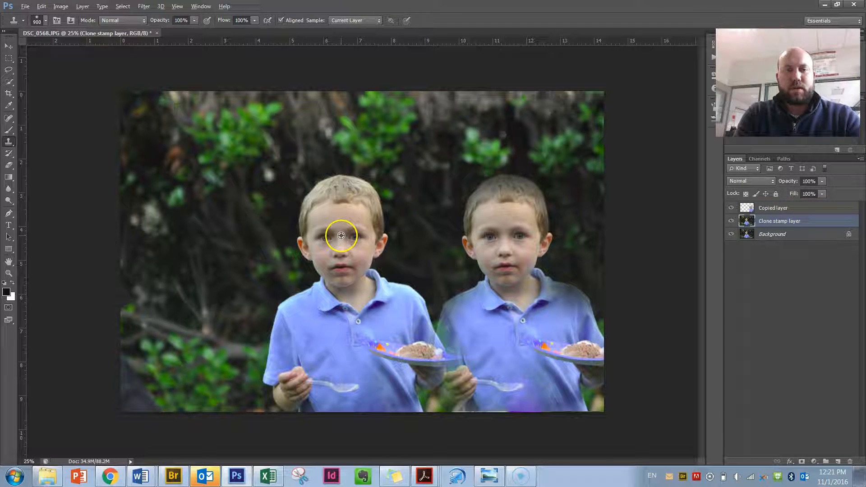
pyautogui.click(780, 209)
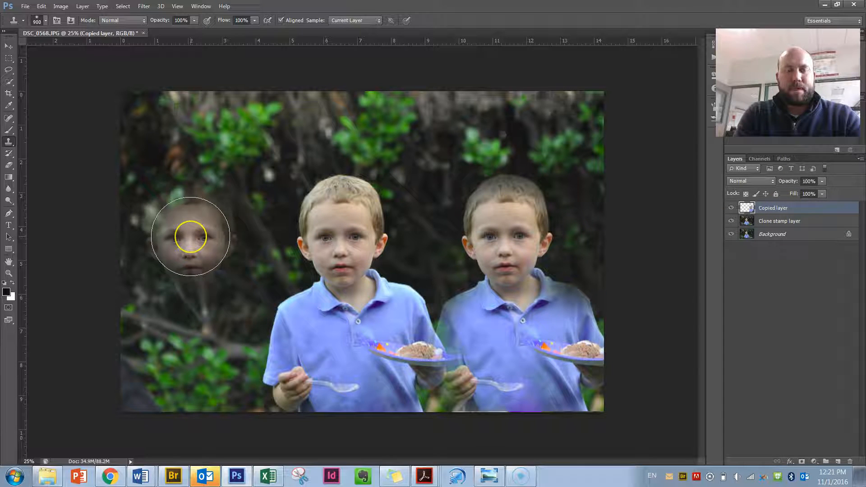
pyautogui.click(191, 236)
pyautogui.moveTo(191, 236)
pyautogui.mouseDown()
pyautogui.moveTo(194, 203)
pyautogui.moveTo(193, 363)
pyautogui.moveTo(199, 392)
pyautogui.moveTo(225, 397)
pyautogui.mouseUp()
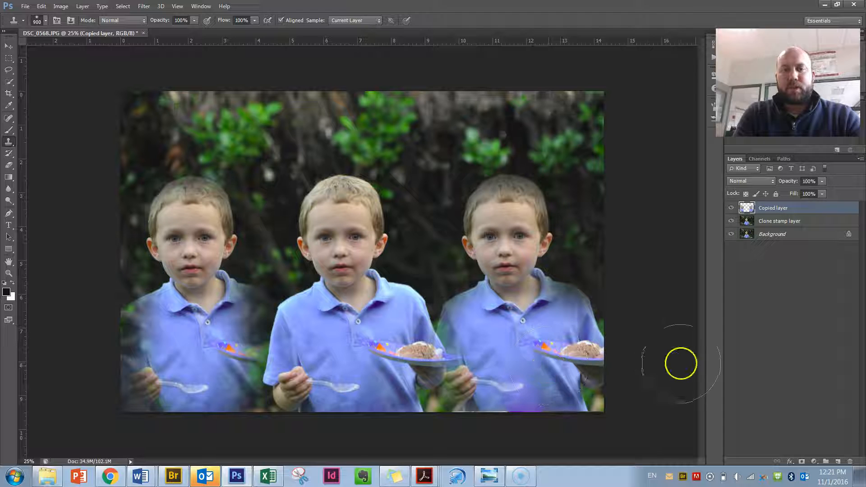
# Step: Hide Background and Clone stamp layer to examine the clones on their own, and show both layers again
pyautogui.click(732, 234)
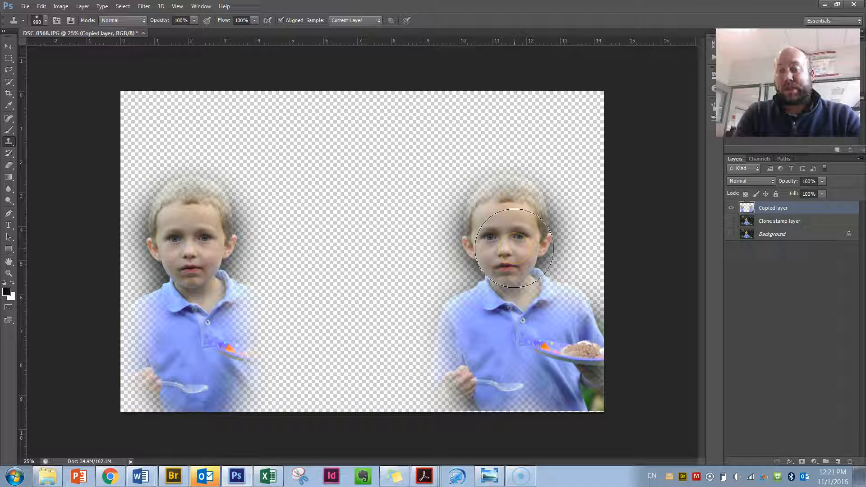
pyautogui.moveTo(515, 249); pyautogui.dragTo(507, 337)
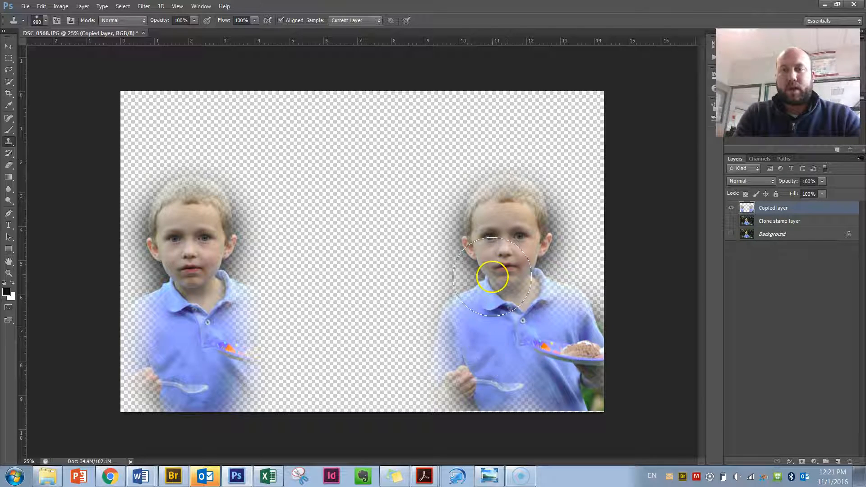
pyautogui.click(731, 221)
pyautogui.click(732, 234)
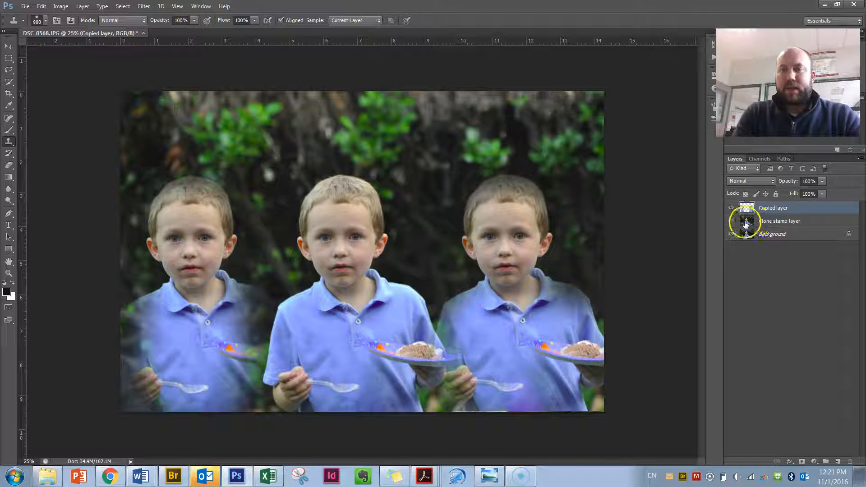
pyautogui.click(746, 222)
pyautogui.click(743, 208)
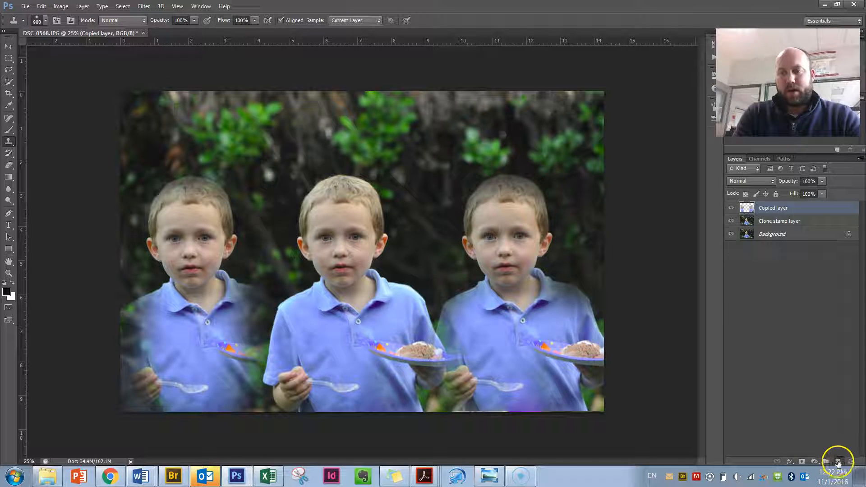
# Step: Add a new layer and stamp a faint face on each side of the central boy, sampling the second from Copied layer
pyautogui.click(838, 461)
pyautogui.click(424, 217)
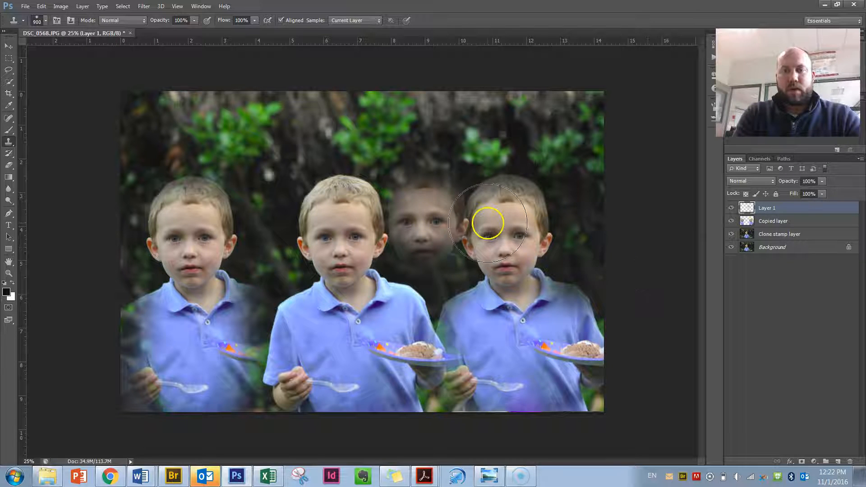
pyautogui.click(740, 238)
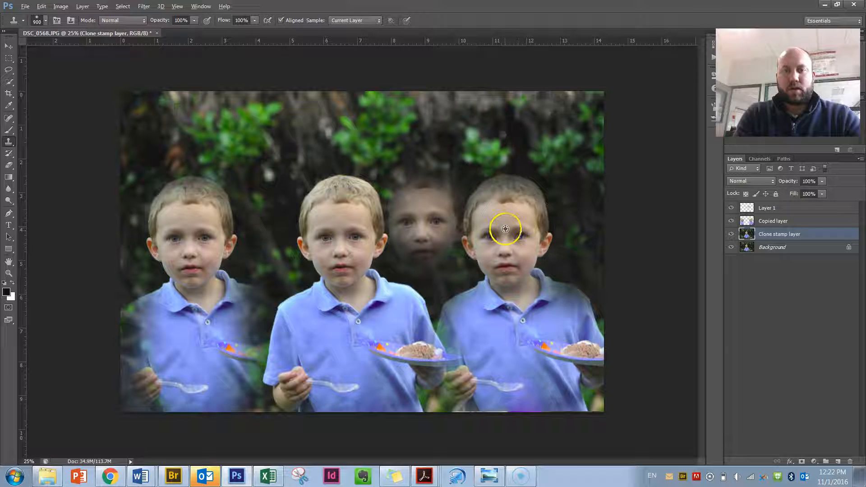
pyautogui.click(802, 211)
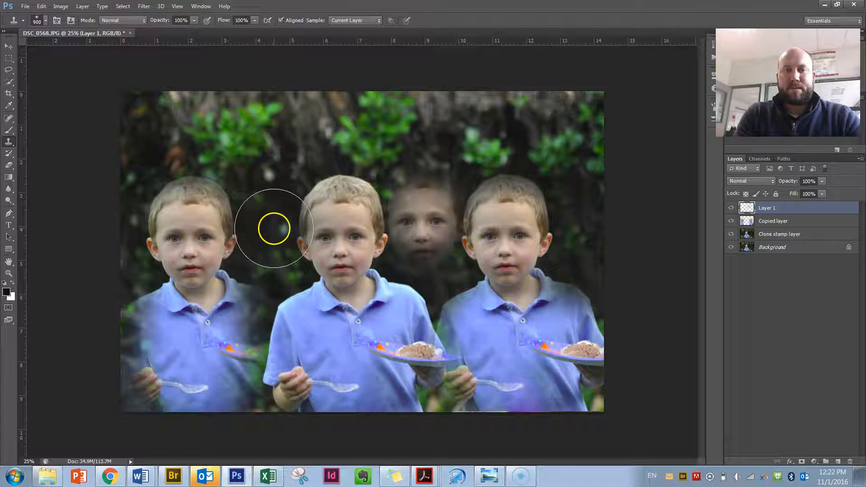
pyautogui.click(772, 221)
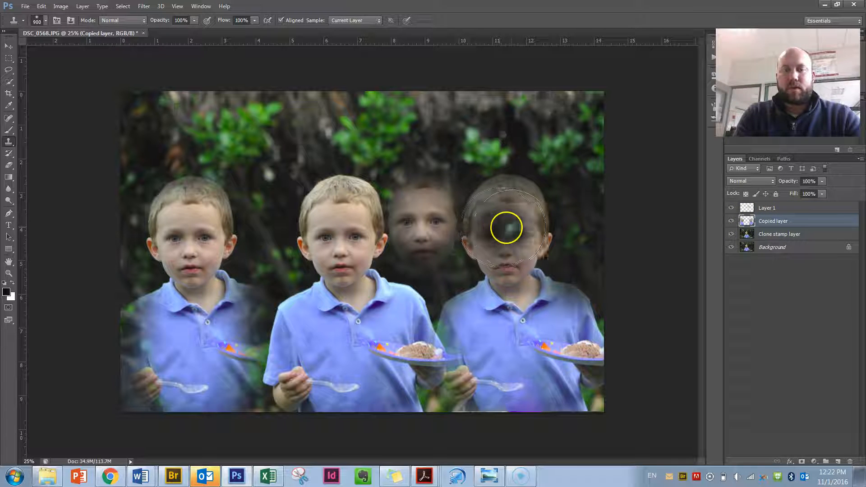
pyautogui.click(783, 211)
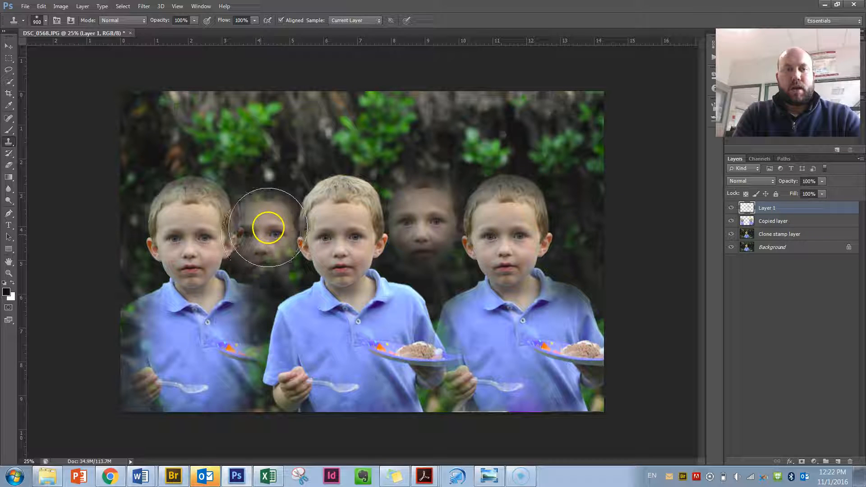
pyautogui.click(268, 228)
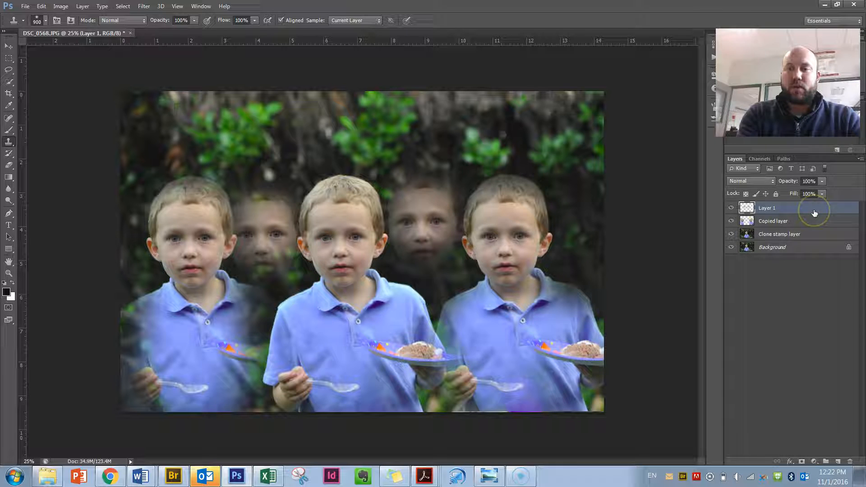
# Step: Delete Layer 1 and Copied layer, and undo both deletions
pyautogui.press('Delete')
pyautogui.press('Delete')
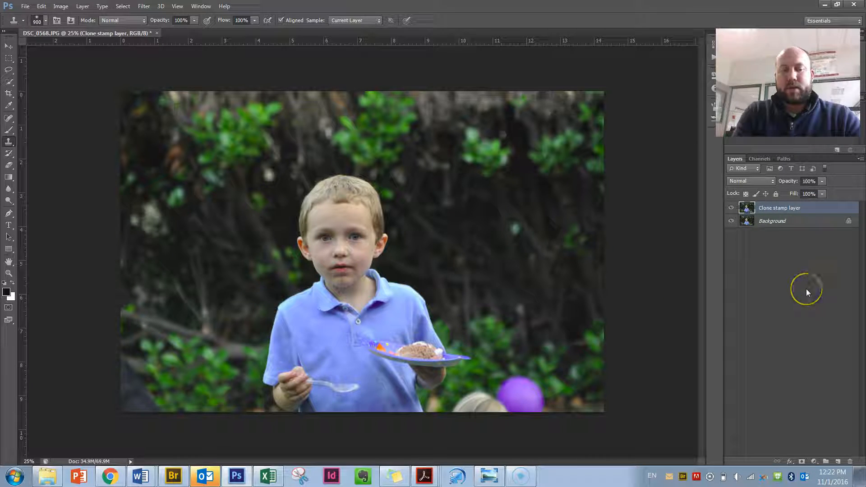
pyautogui.hotkey('ctrl', 'alt', 'z')
pyautogui.hotkey('ctrl', 'alt', 'z')
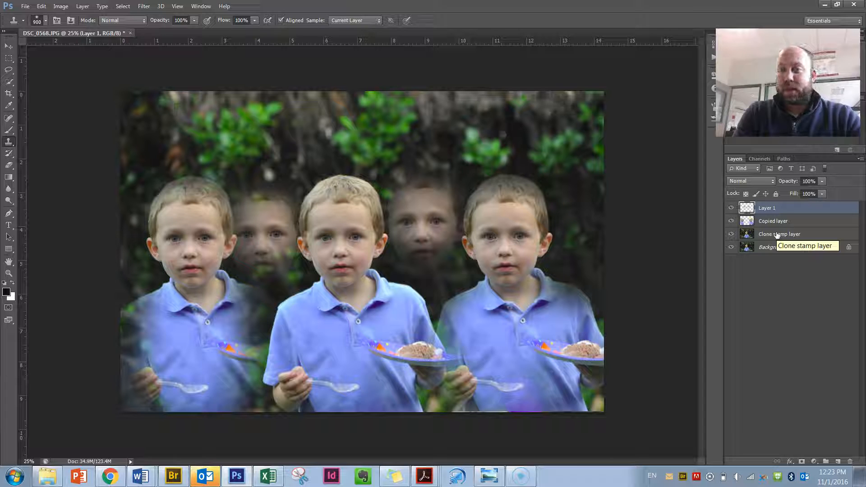
# Step: Stamp over the leftmost boy's shirt and plate on Layer 1
pyautogui.click(227, 334)
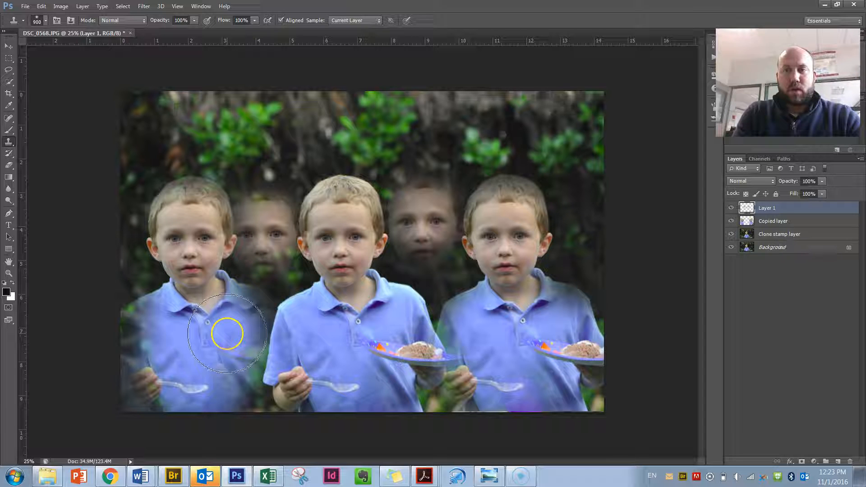